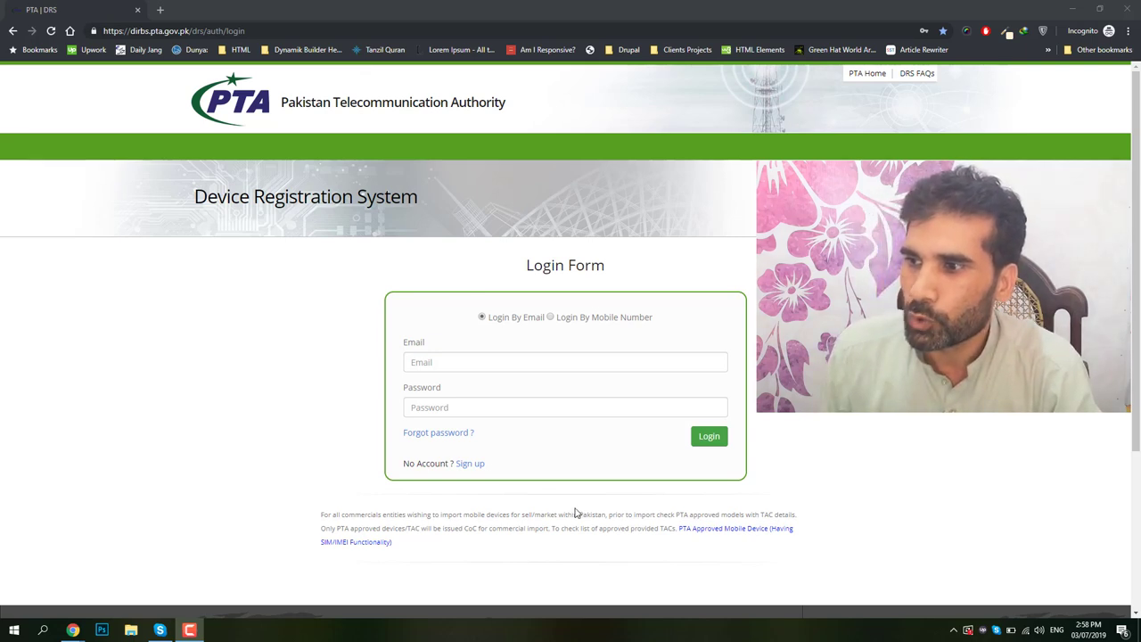
Open the individual Sign up form and scroll down to its Purpose and User Type fields.
{"action": "left_click", "coordinate": [470, 464]}
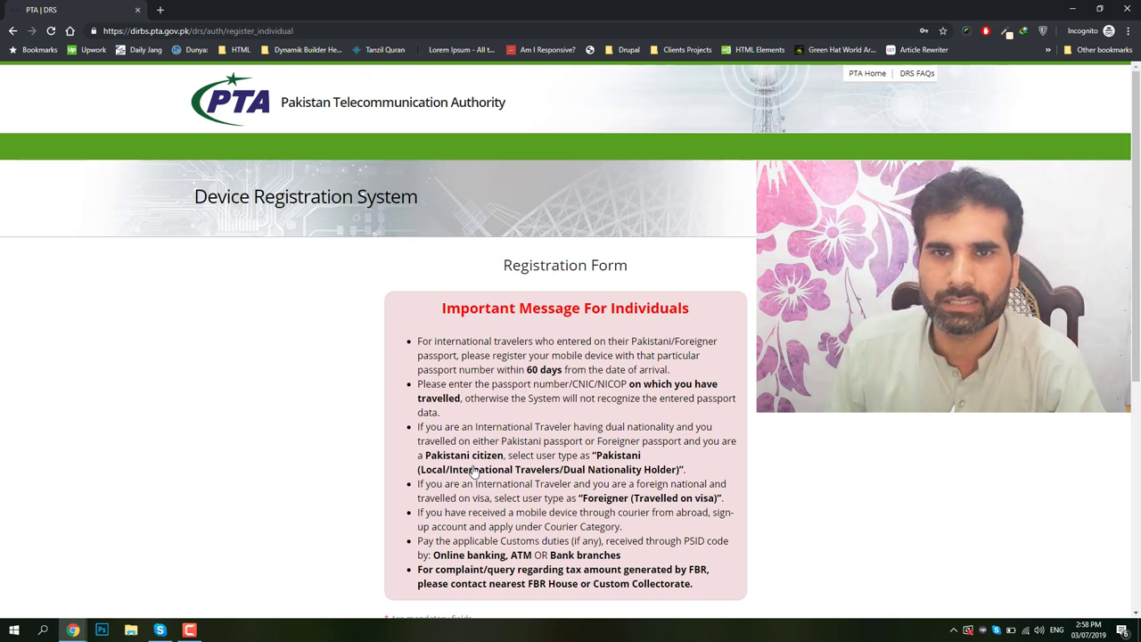
{"action": "scroll", "coordinate": [520, 418], "scroll_direction": "down", "scroll_amount": 1}
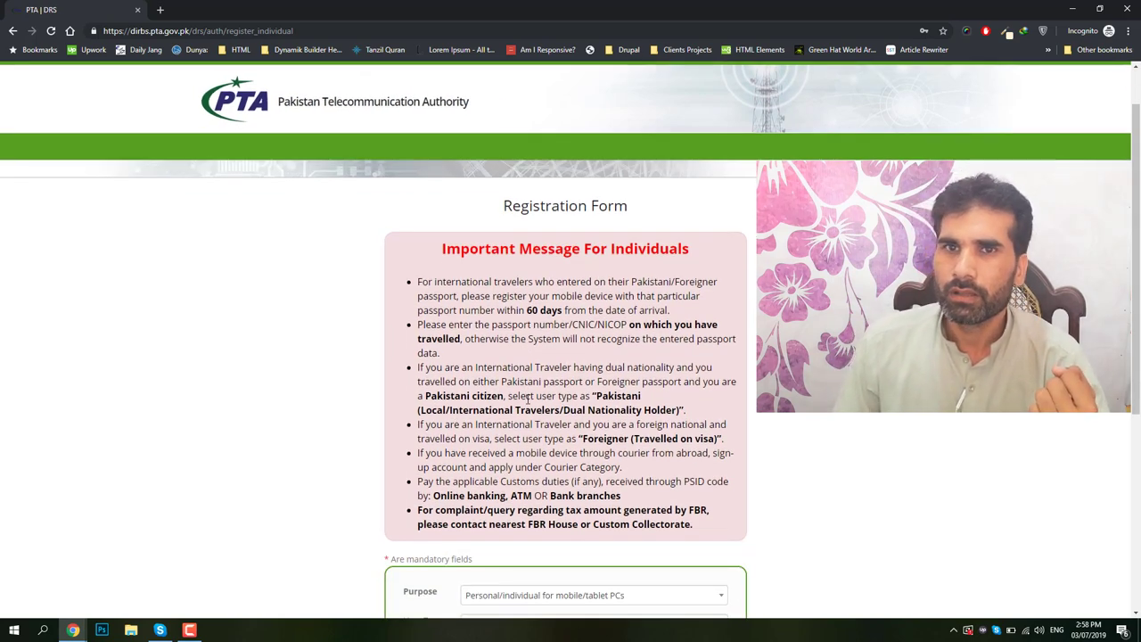
{"action": "scroll", "coordinate": [527, 400], "scroll_direction": "down", "scroll_amount": 1}
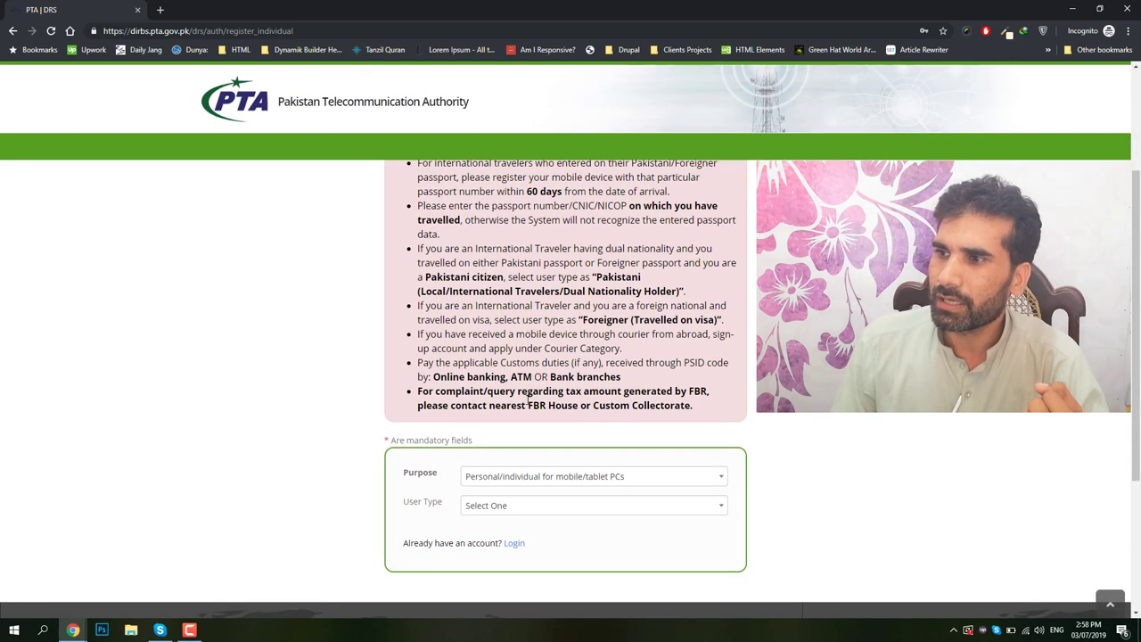
{"action": "scroll", "coordinate": [527, 399], "scroll_direction": "down", "scroll_amount": 1}
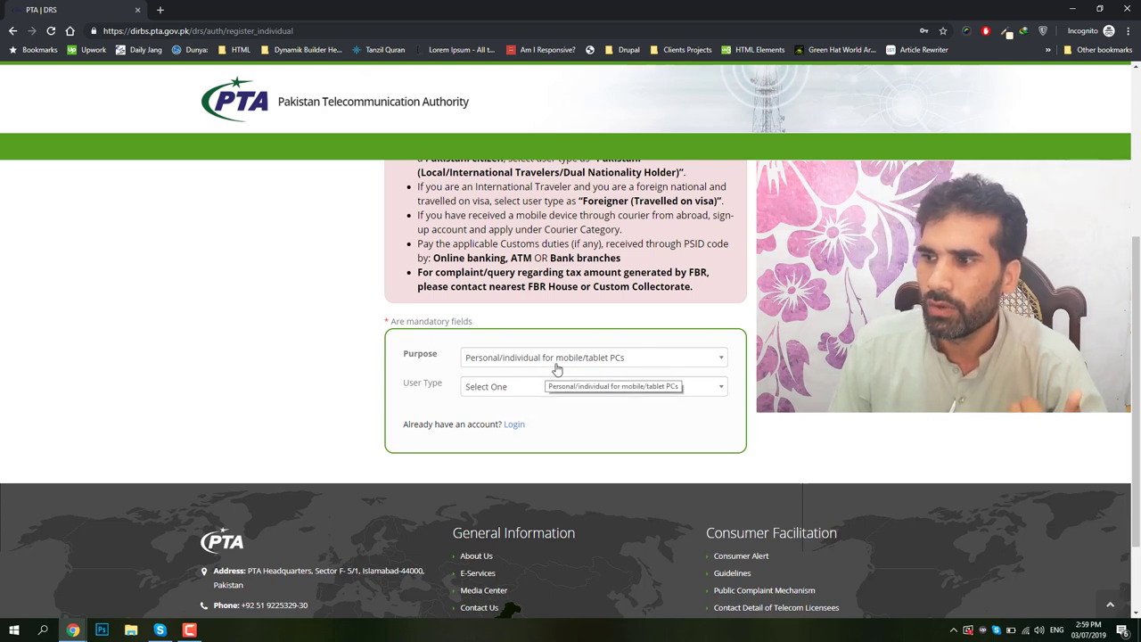
Set the User Type to Pakistani.
{"action": "left_click", "coordinate": [486, 392]}
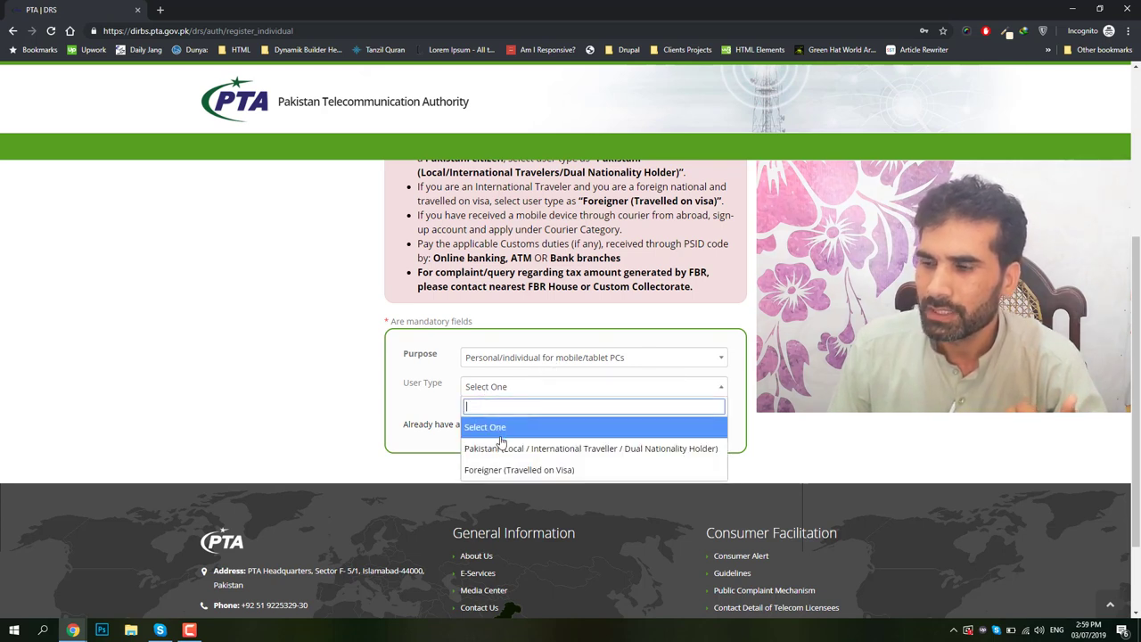
{"action": "left_click", "coordinate": [515, 451]}
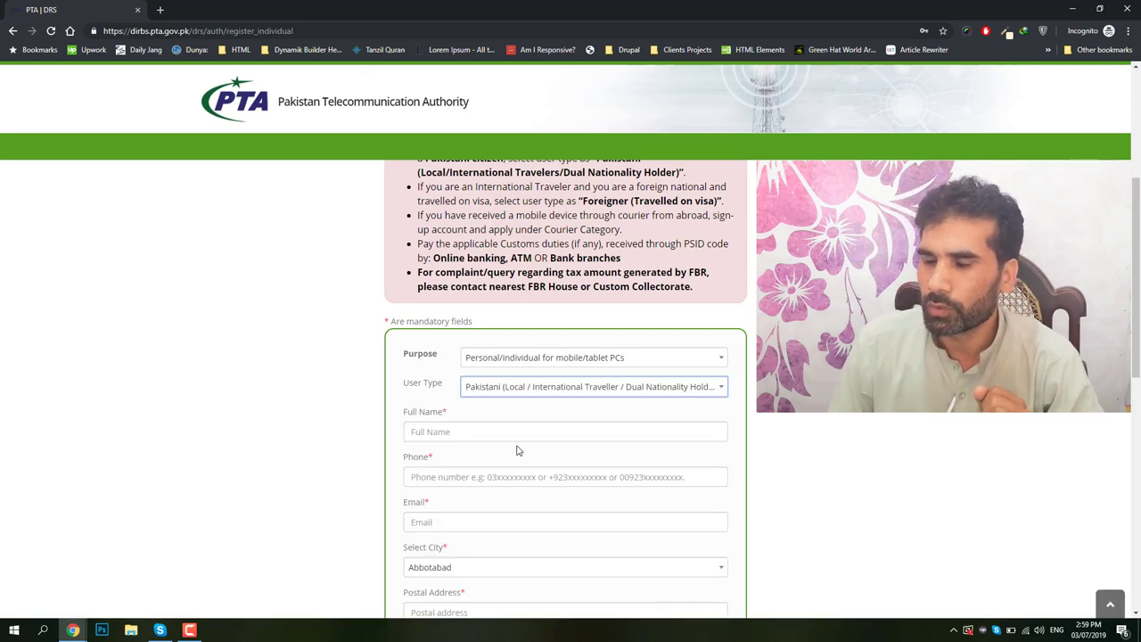
{"action": "scroll", "coordinate": [517, 451], "scroll_direction": "down", "scroll_amount": 2}
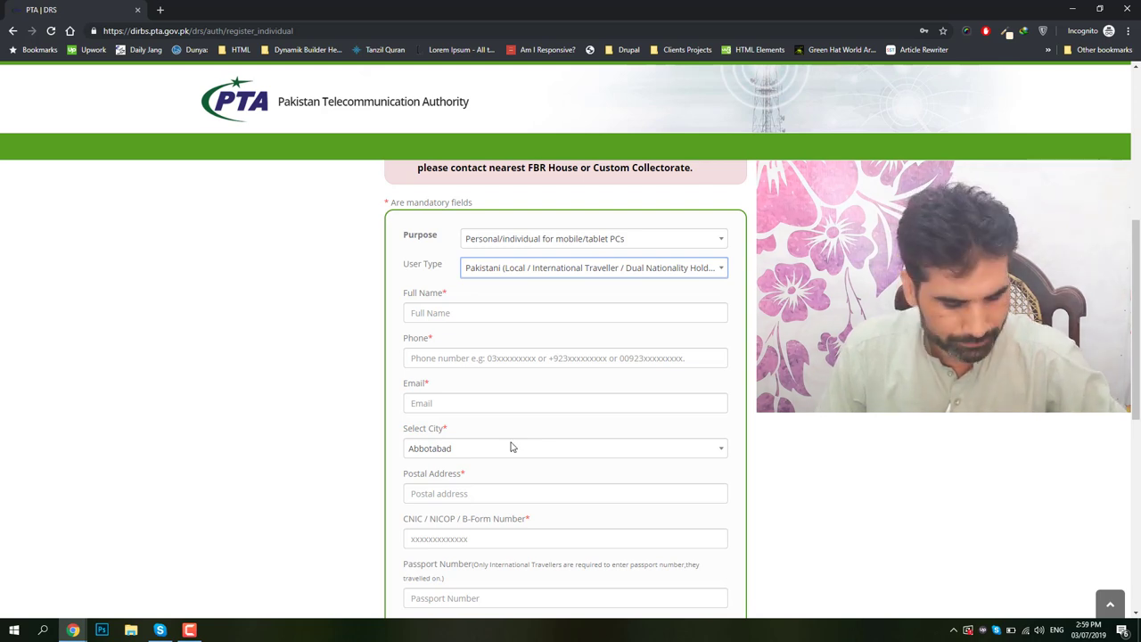
Enter the applicant's full name and phone number, leaving the email field empty.
{"action": "left_click", "coordinate": [524, 317]}
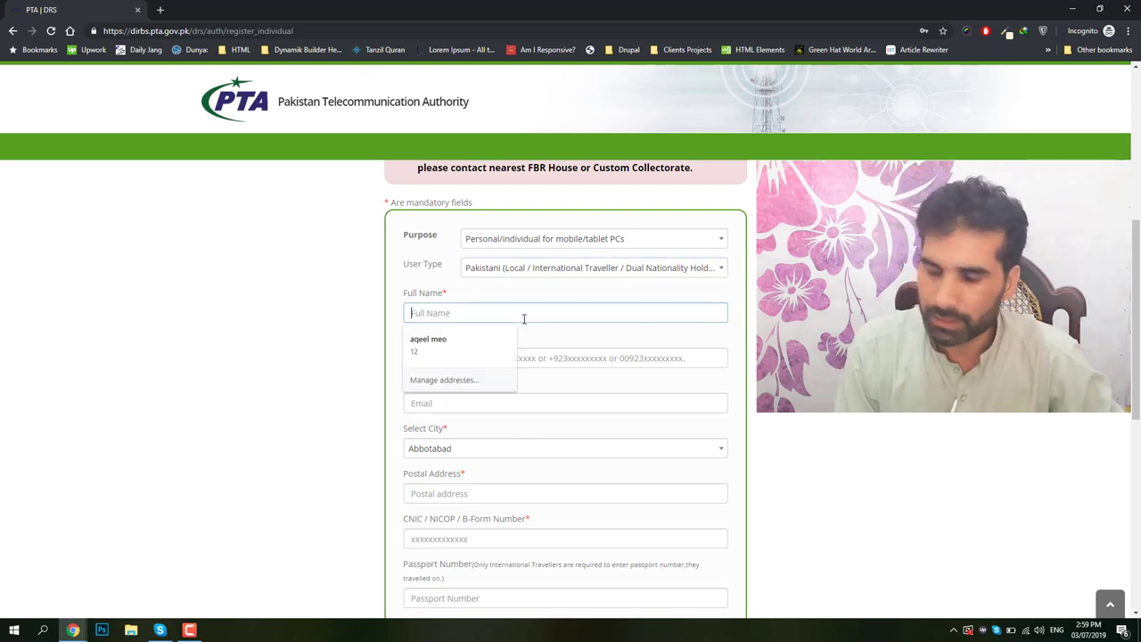
{"action": "key", "text": "Tab"}
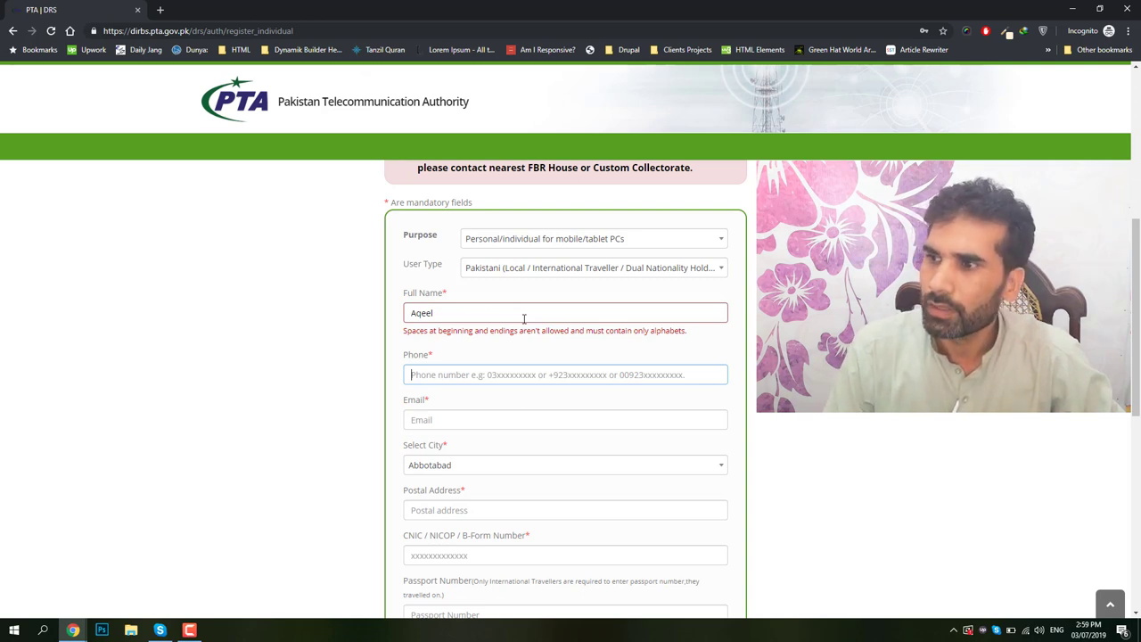
{"action": "left_click", "coordinate": [524, 319]}
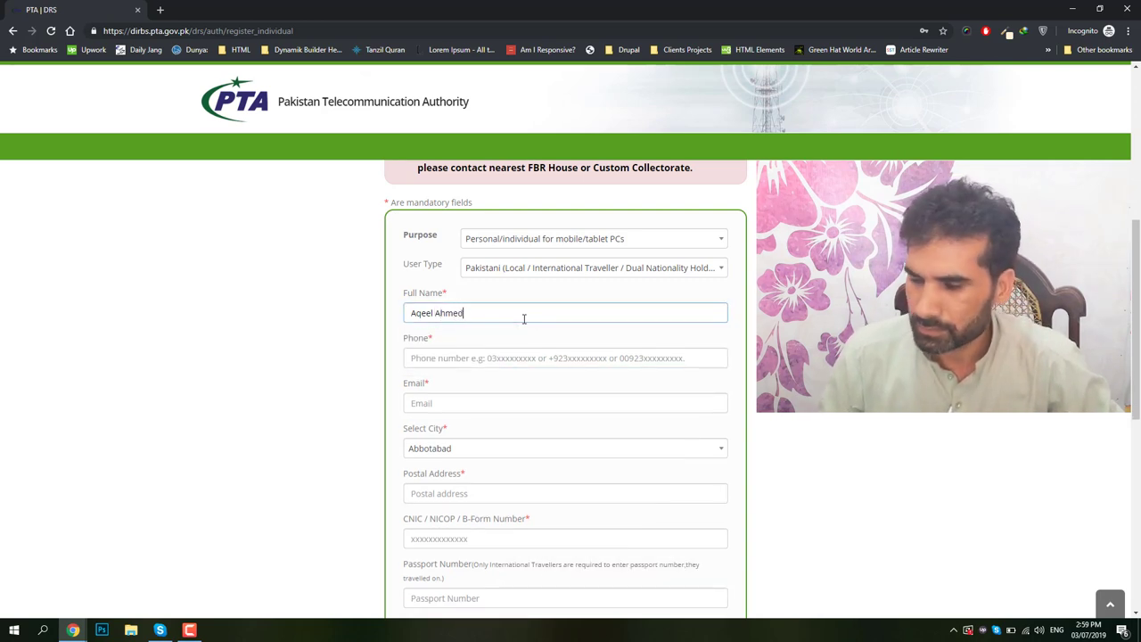
{"action": "key", "text": "Tab"}
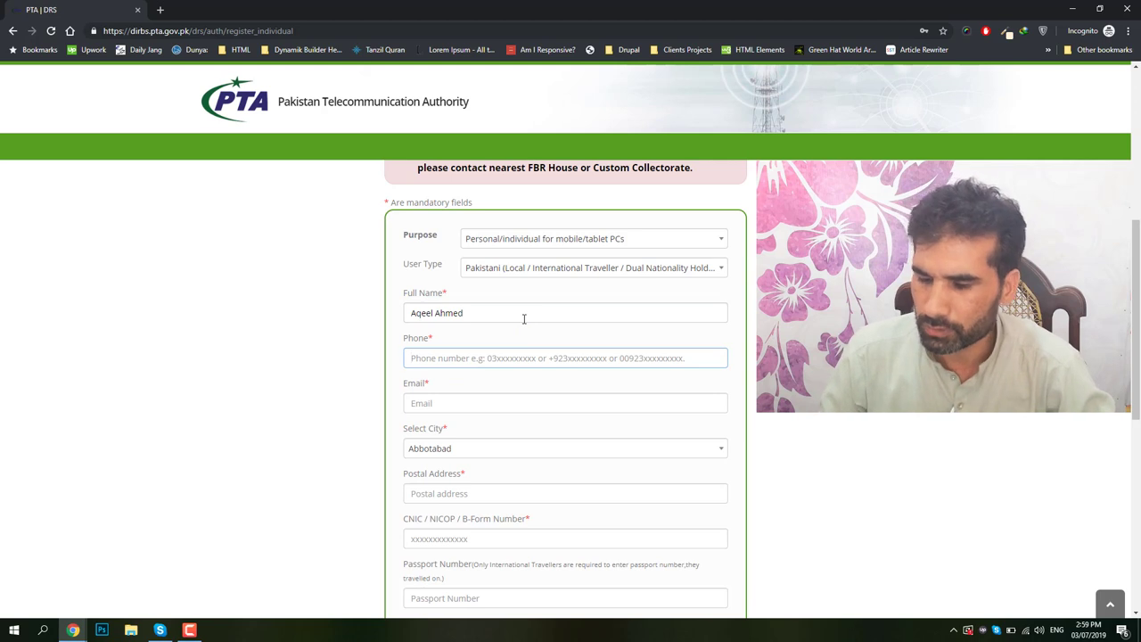
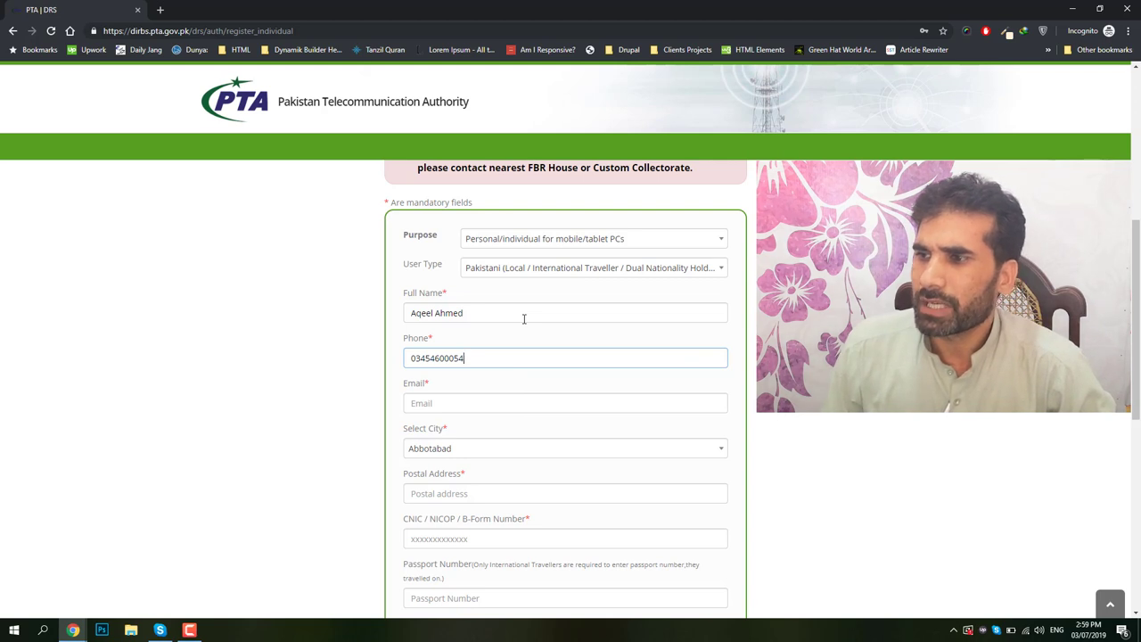
{"action": "left_click", "coordinate": [476, 402]}
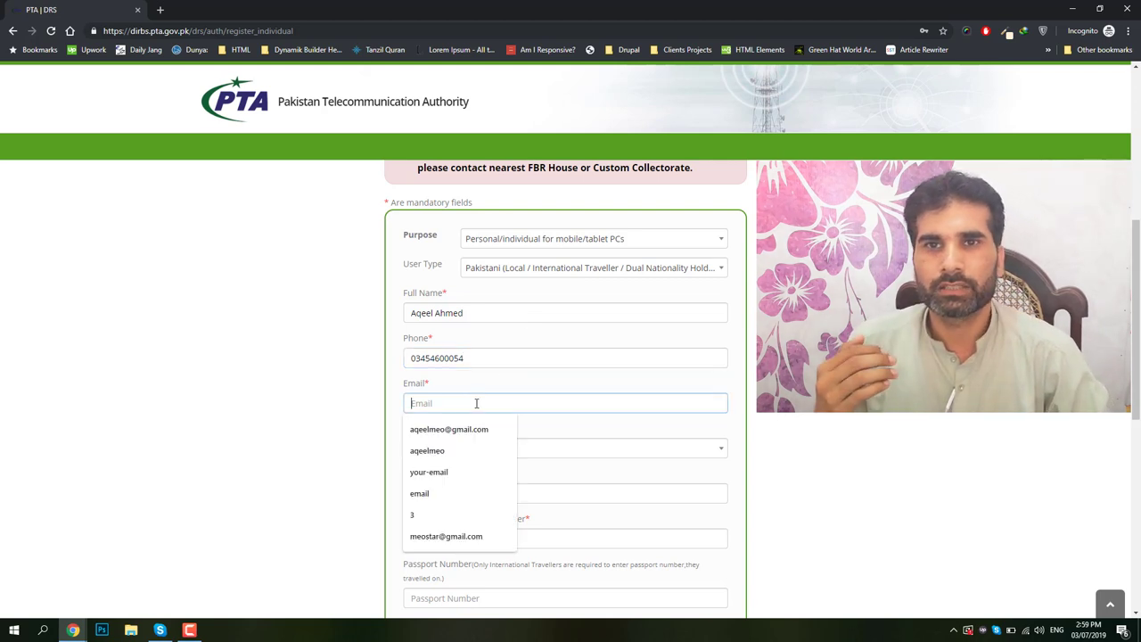
{"action": "left_click", "coordinate": [351, 402]}
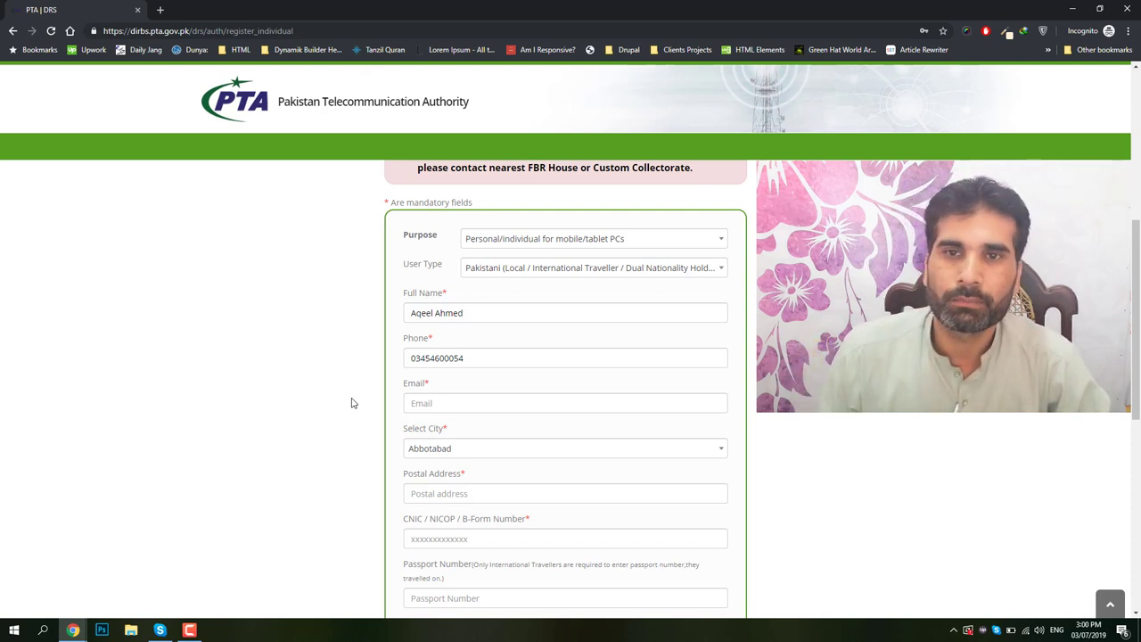
{"action": "scroll", "coordinate": [357, 398], "scroll_direction": "down", "scroll_amount": 1}
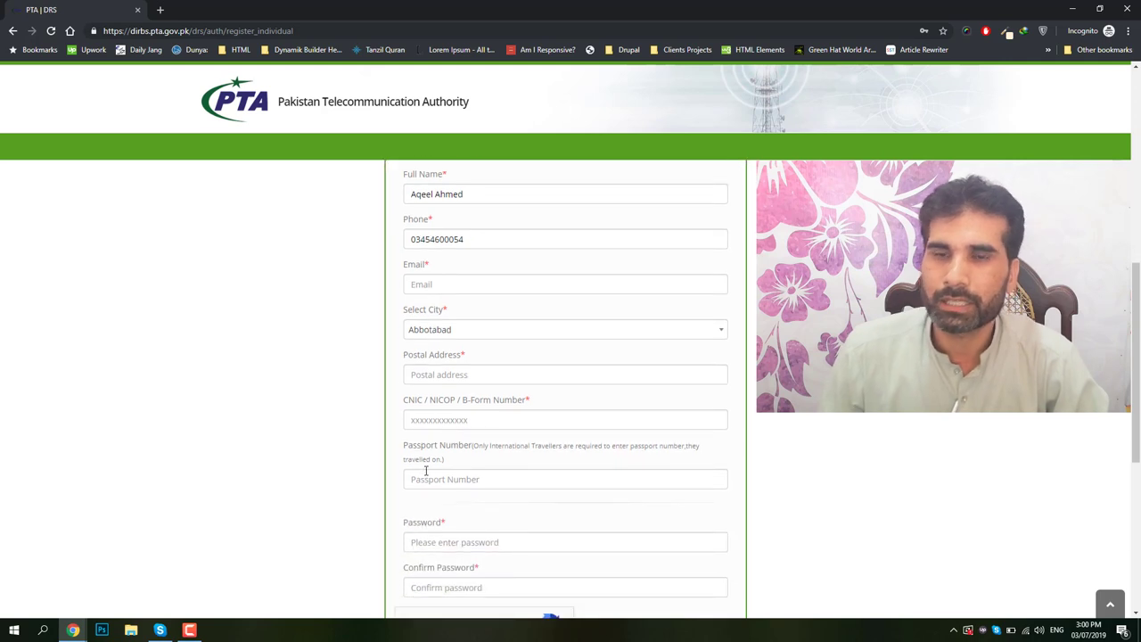
{"action": "scroll", "coordinate": [426, 474], "scroll_direction": "down", "scroll_amount": 1}
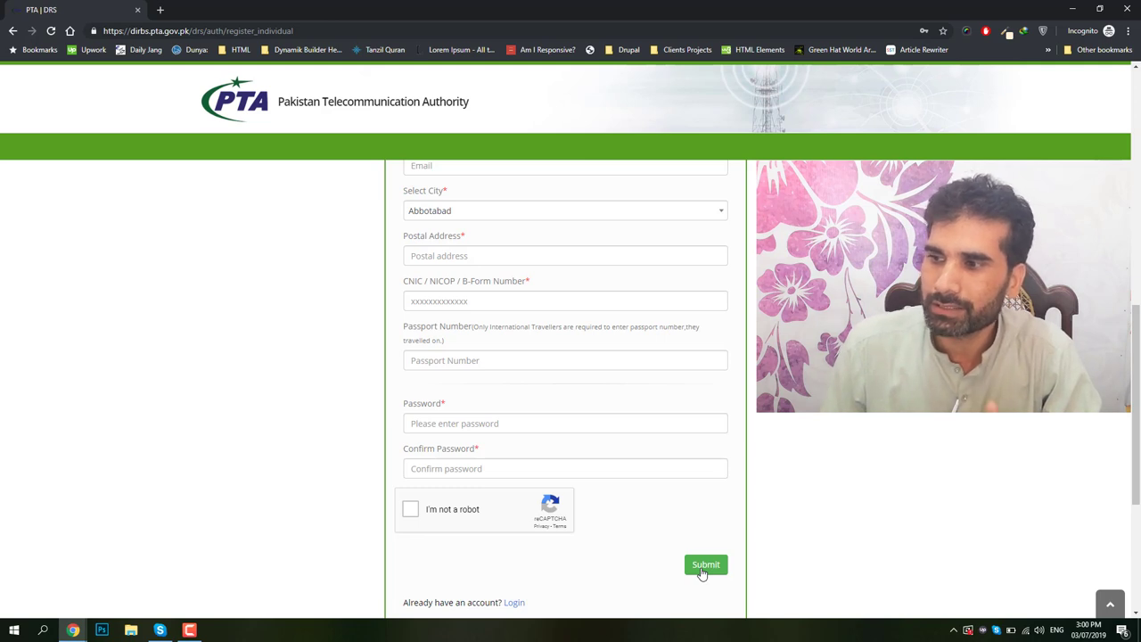
{"action": "scroll", "coordinate": [660, 575], "scroll_direction": "down", "scroll_amount": 2}
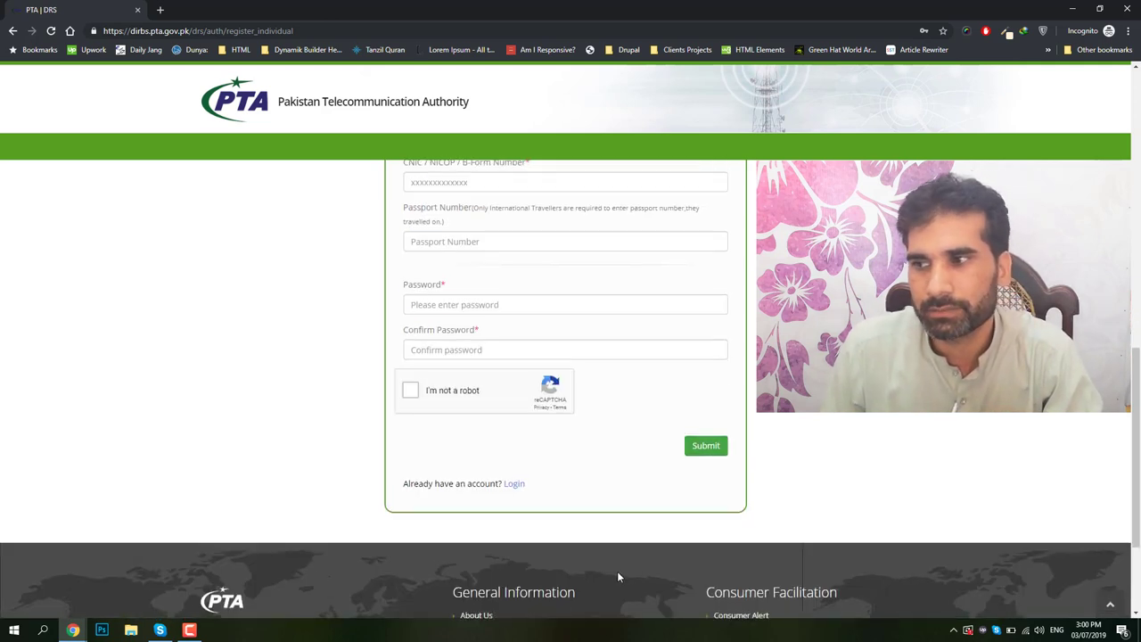
Return to the login form and sign in with the saved email login from autofill.
{"action": "left_click", "coordinate": [515, 487]}
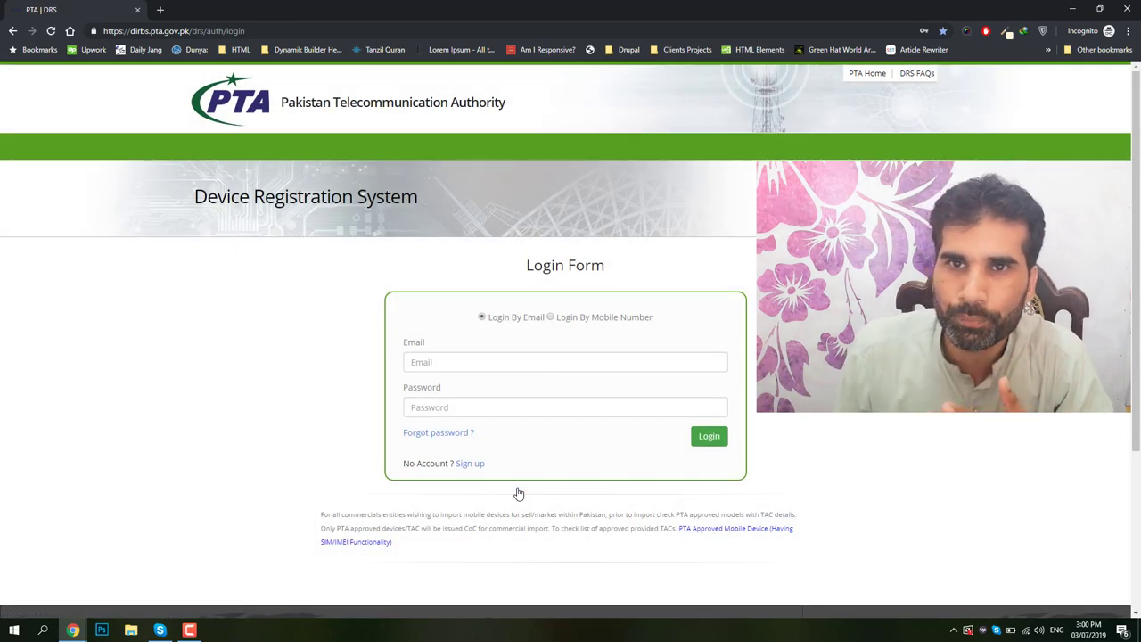
{"action": "left_click", "coordinate": [503, 368]}
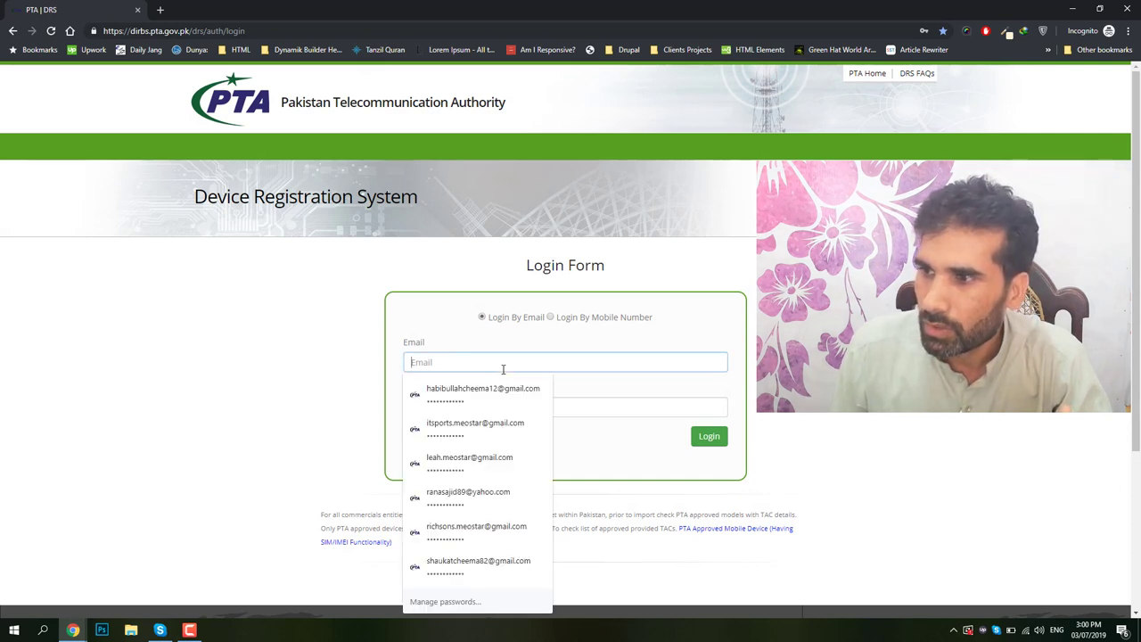
{"action": "left_click", "coordinate": [499, 429]}
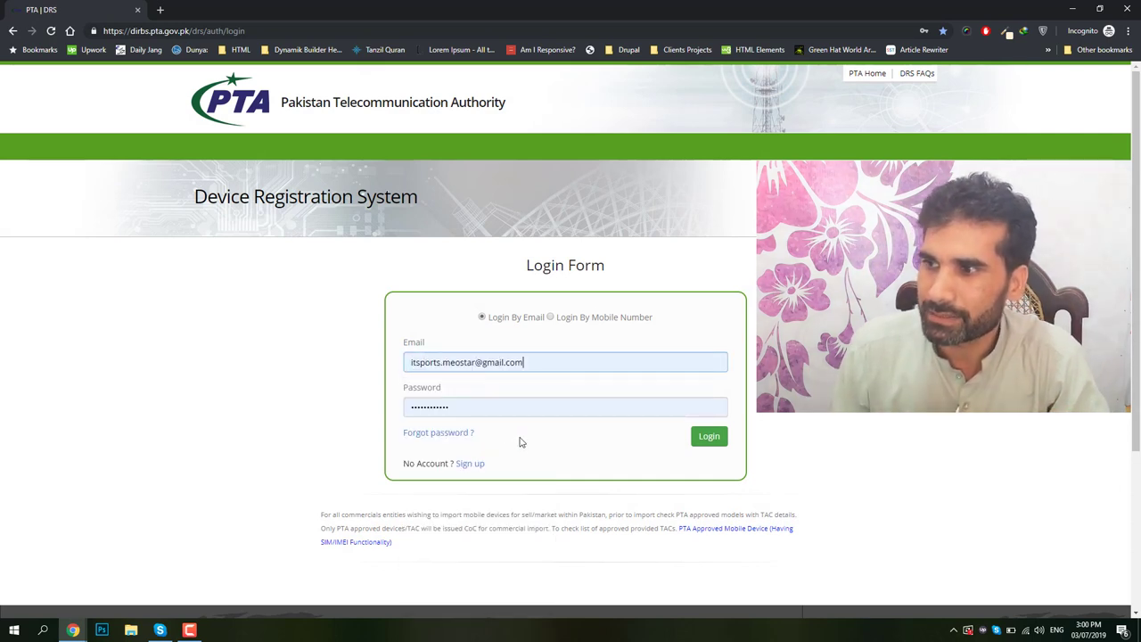
{"action": "left_click", "coordinate": [714, 444]}
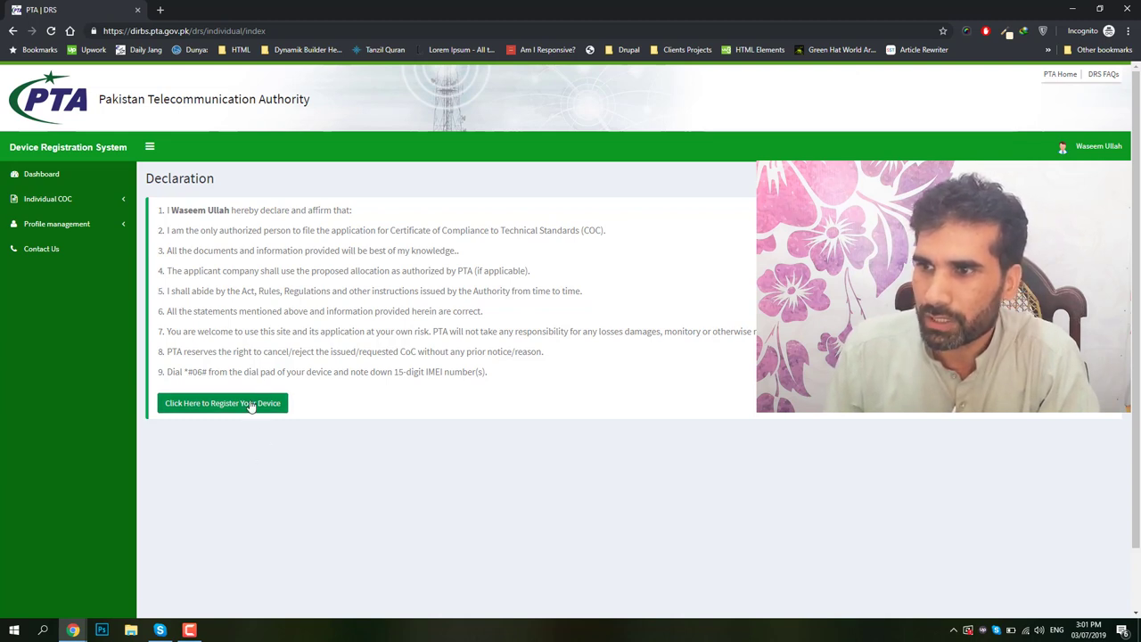
Expand Individual COC in the sidebar and choose 'Click Here to Register Your Device'.
{"action": "left_click", "coordinate": [79, 207]}
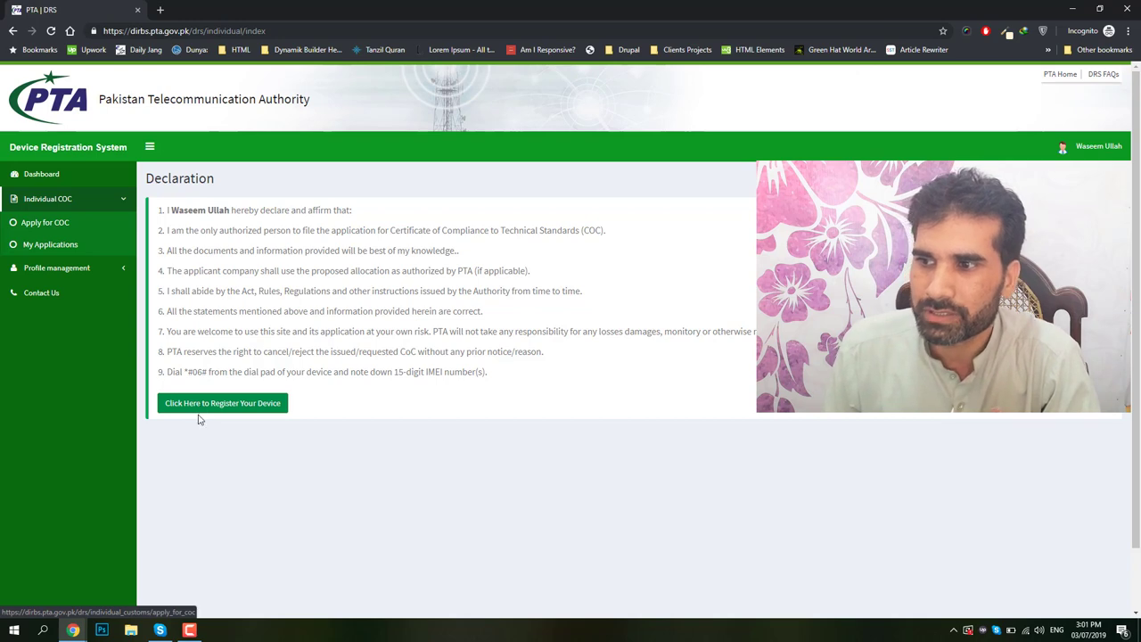
{"action": "left_click", "coordinate": [206, 408]}
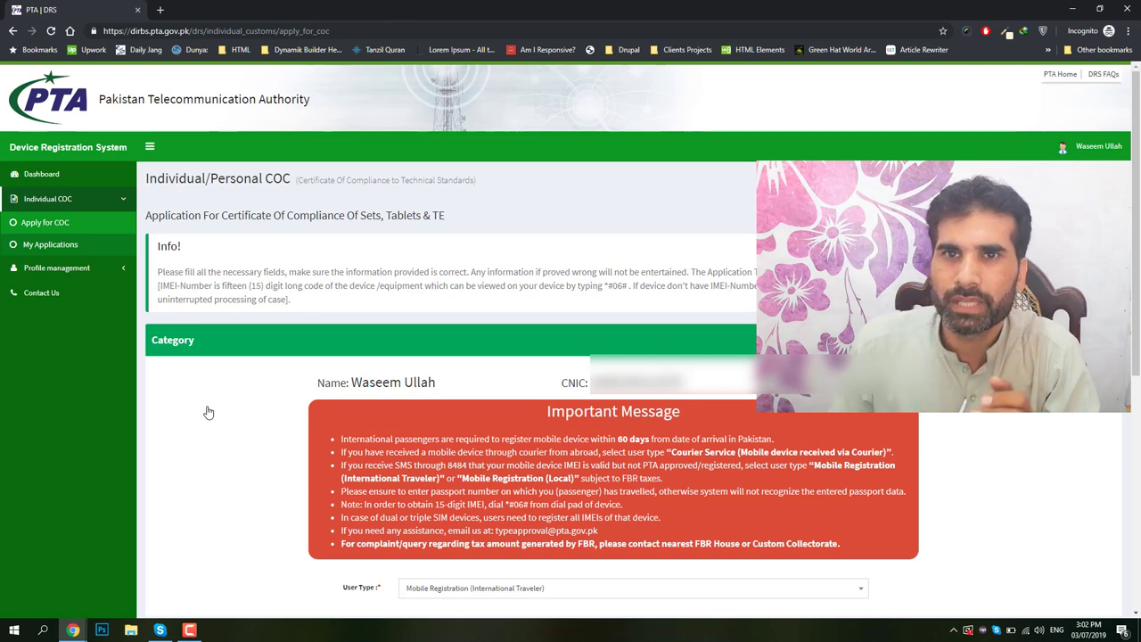
{"action": "scroll", "coordinate": [208, 412], "scroll_direction": "down", "scroll_amount": 3}
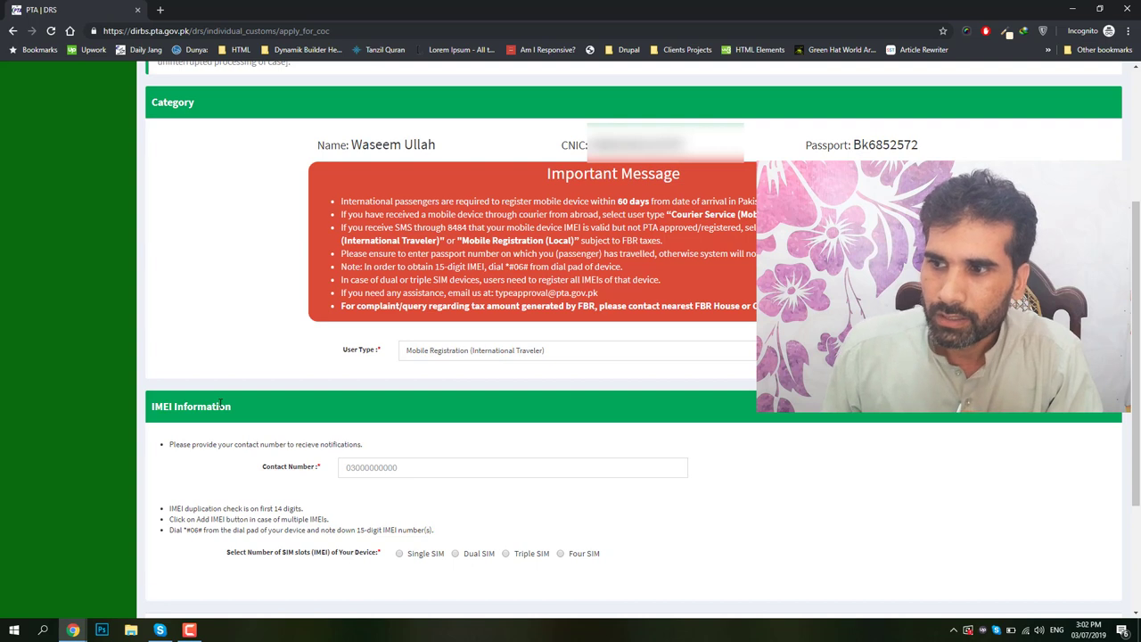
{"action": "scroll", "coordinate": [259, 379], "scroll_direction": "down", "scroll_amount": 1}
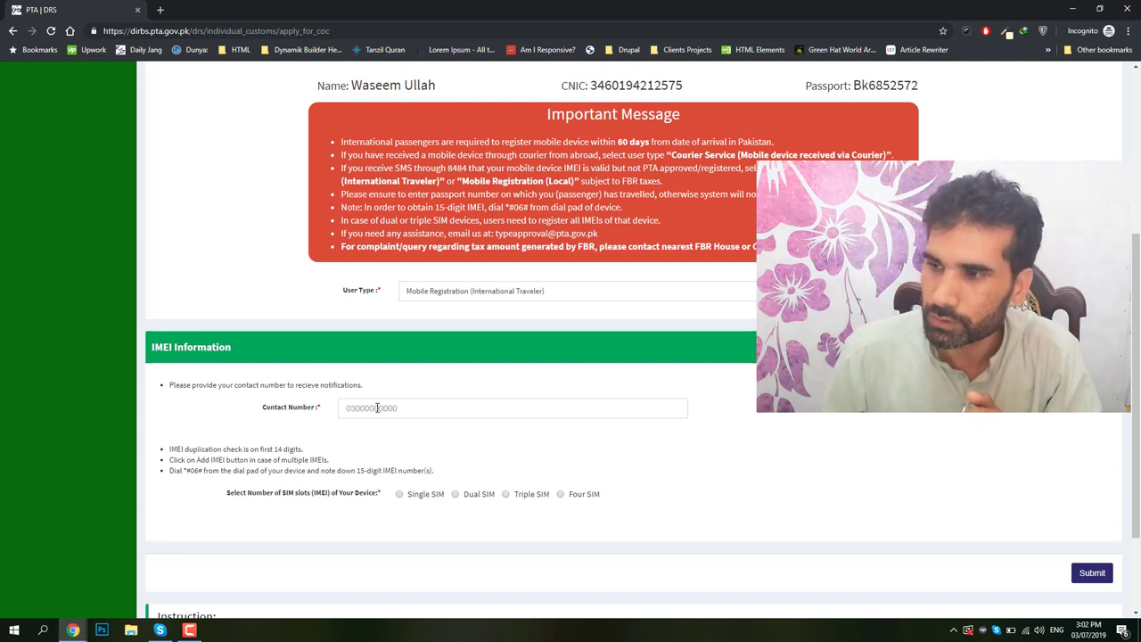
Leave Contact Number blank after clearing a typed number, and mark the device as Dual SIM.
{"action": "left_click", "coordinate": [378, 408]}
{"action": "type", "text": "03456"}
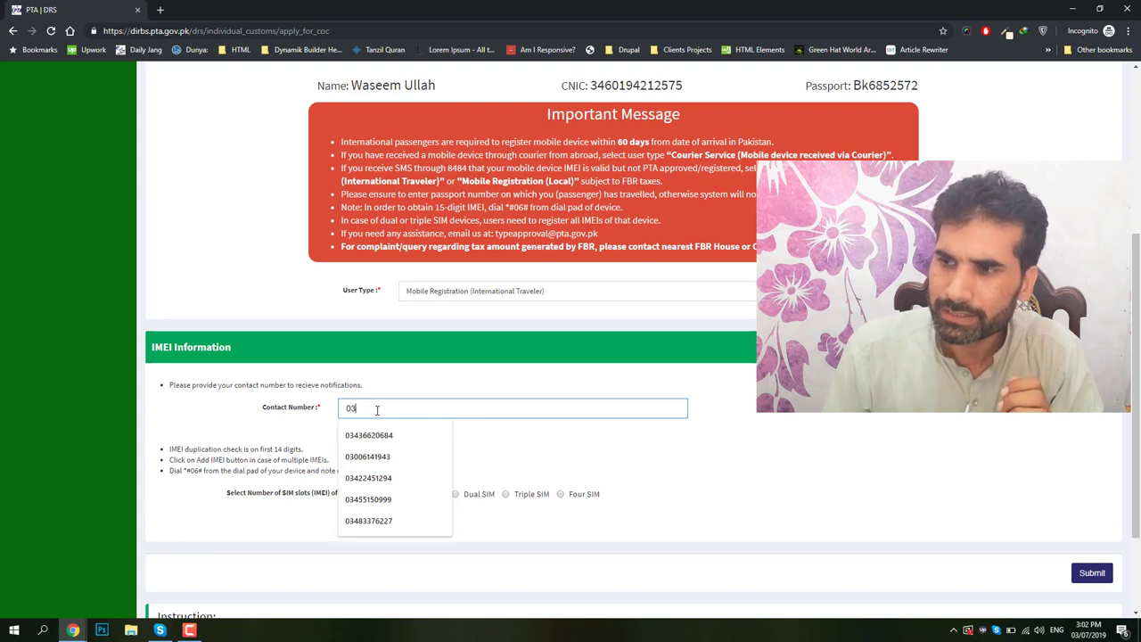
{"action": "key", "text": "BackSpace"}
{"action": "key", "text": "BackSpace"}
{"action": "key", "text": "BackSpace"}
{"action": "key", "text": "BackSpace"}
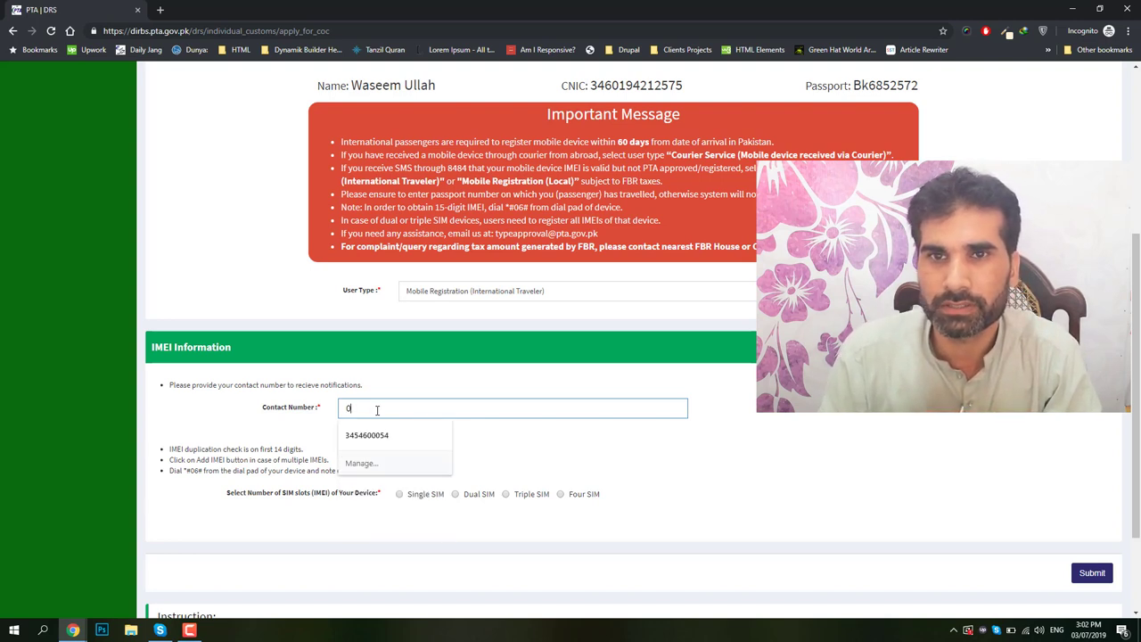
{"action": "key", "text": "BackSpace"}
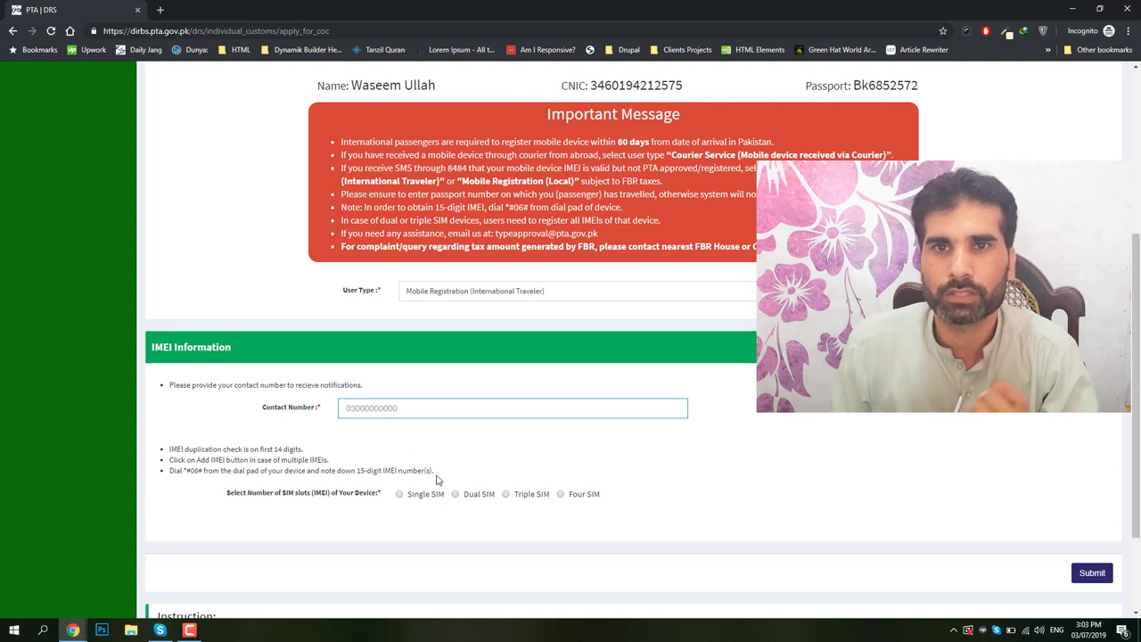
{"action": "left_click", "coordinate": [455, 494]}
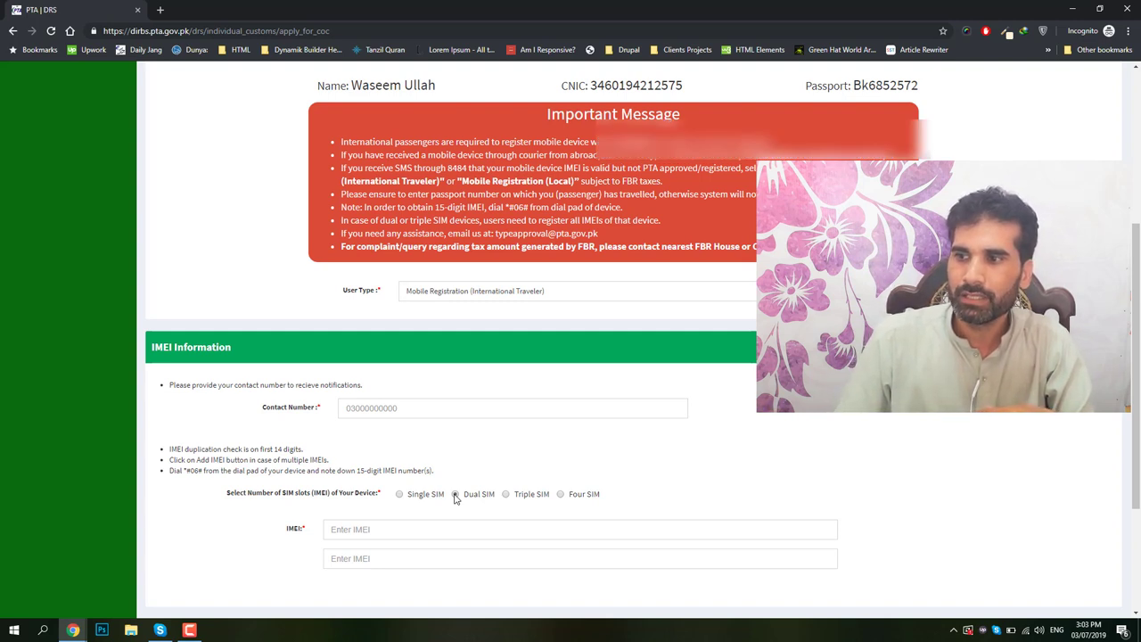
Submit the COC form with both IMEI fields blank, triggering the required-field warning.
{"action": "left_click", "coordinate": [406, 534]}
{"action": "left_click", "coordinate": [406, 554]}
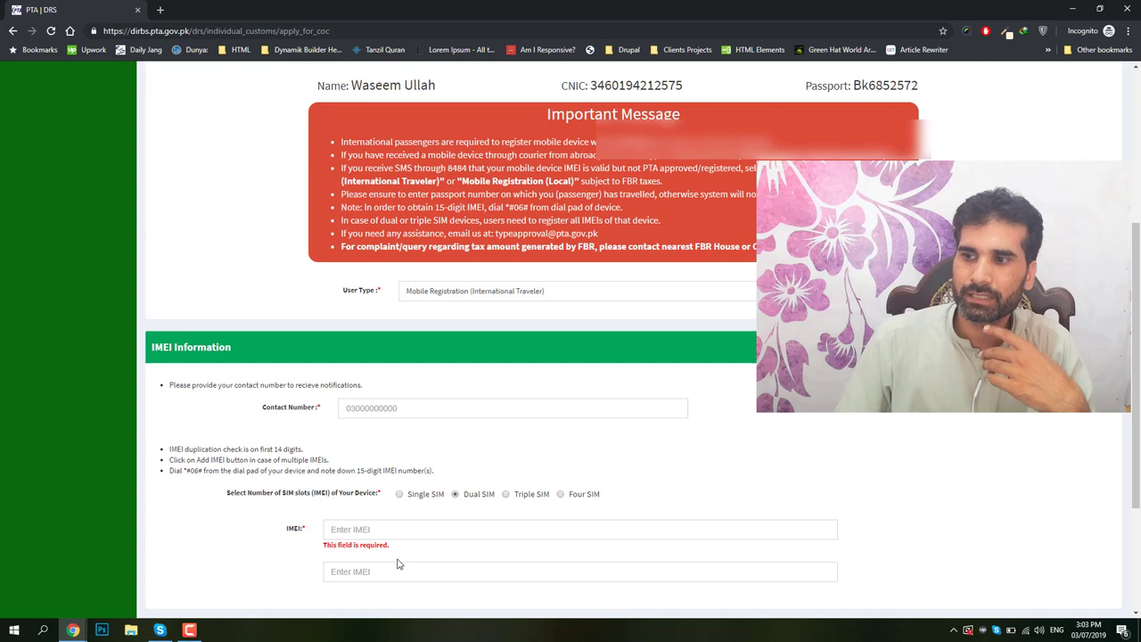
{"action": "left_click", "coordinate": [399, 565]}
{"action": "left_click", "coordinate": [300, 575]}
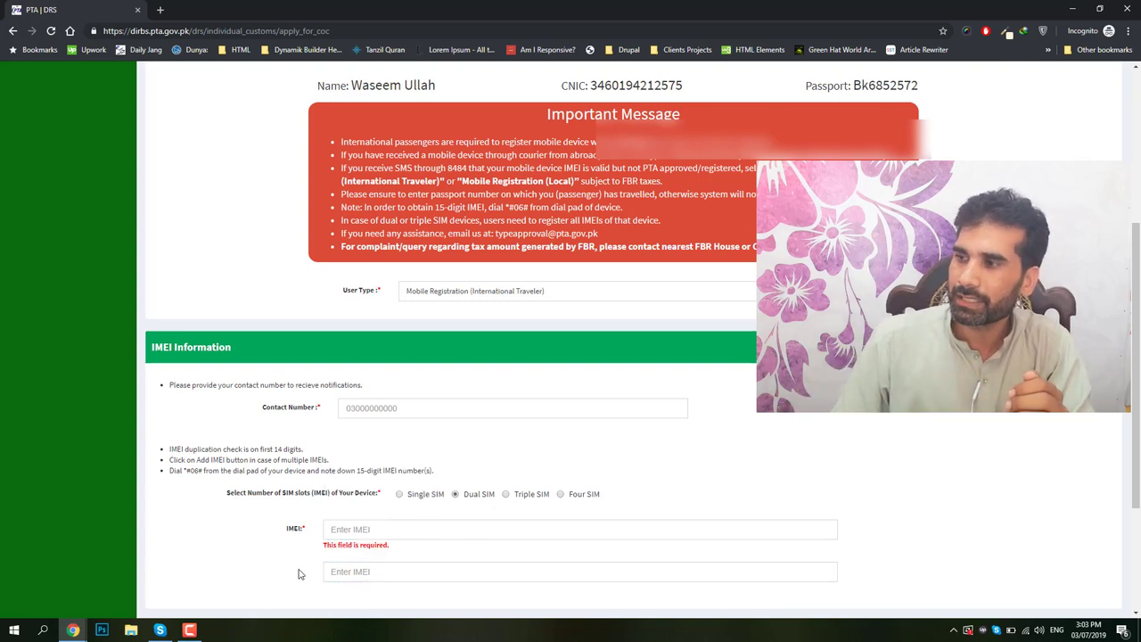
{"action": "scroll", "coordinate": [300, 575], "scroll_direction": "down", "scroll_amount": 1}
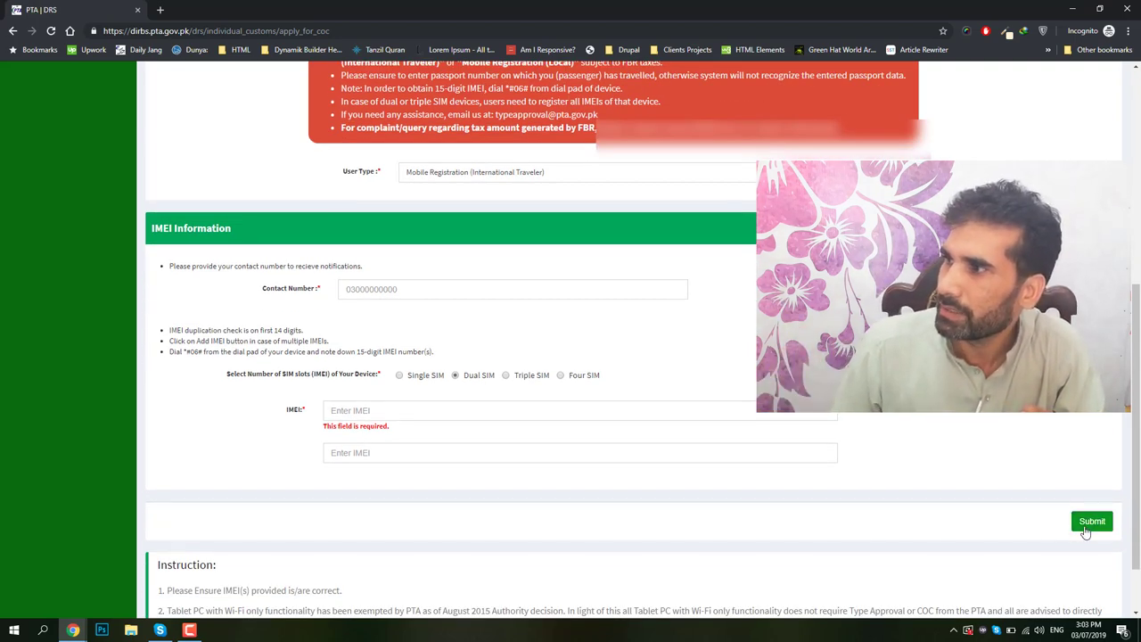
{"action": "left_click", "coordinate": [1092, 522]}
{"action": "scroll", "coordinate": [1115, 83], "scroll_direction": "up", "scroll_amount": 5}
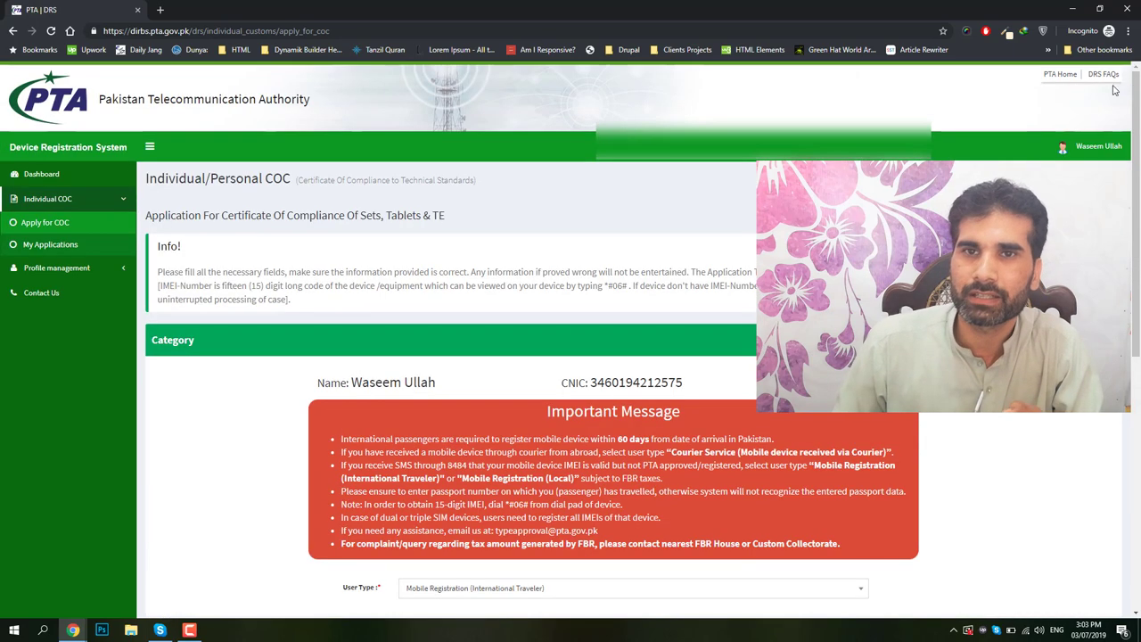
Retry Submit, then open the approved Huawei Y6 Prime 2019 application from My Applications.
{"action": "scroll", "coordinate": [1082, 111], "scroll_direction": "down", "scroll_amount": 2}
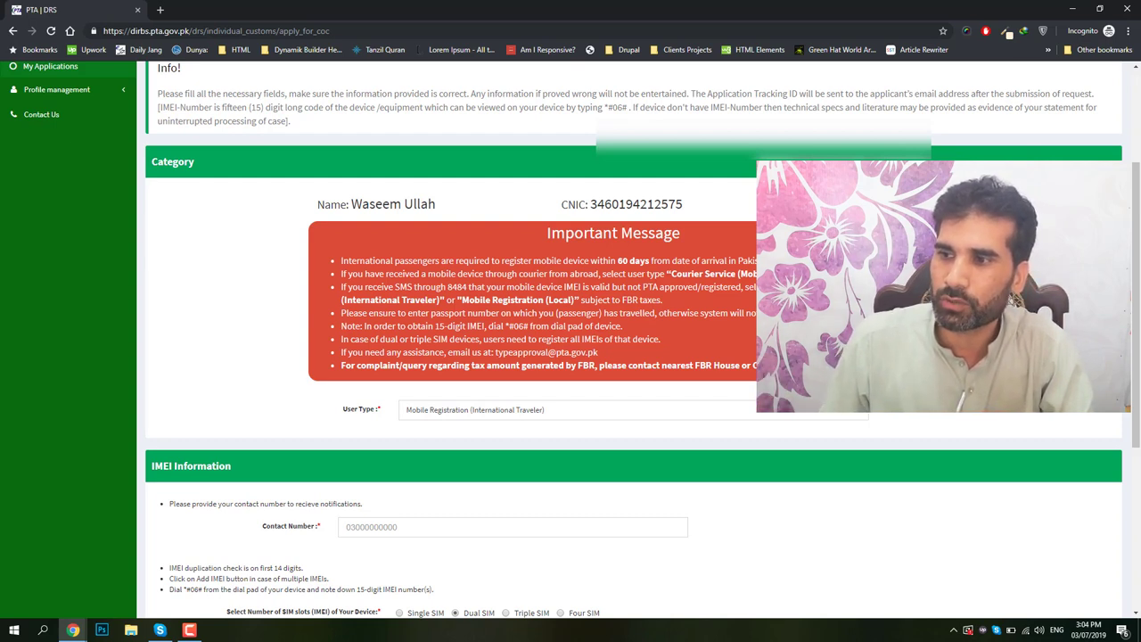
{"action": "scroll", "coordinate": [457, 410], "scroll_direction": "down", "scroll_amount": 1}
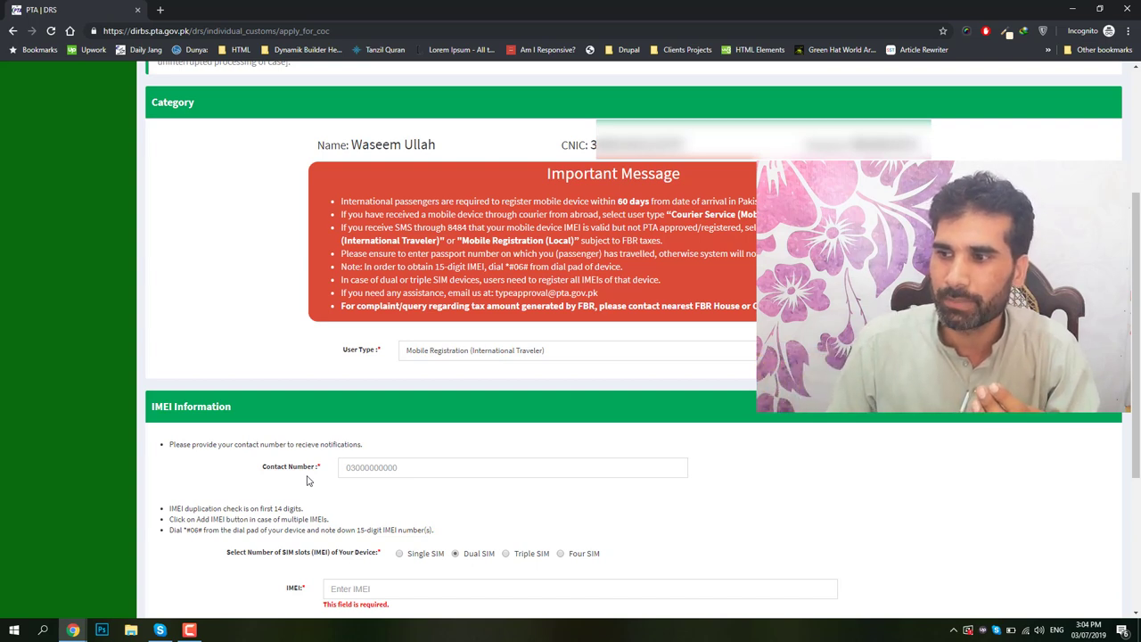
{"action": "scroll", "coordinate": [336, 535], "scroll_direction": "down", "scroll_amount": 2}
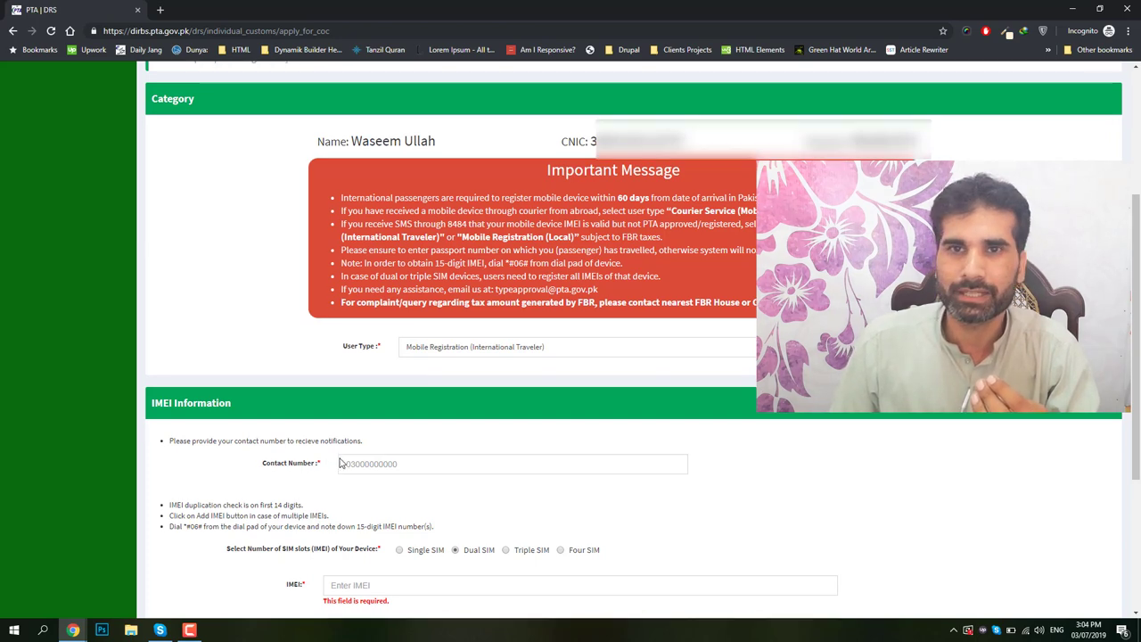
{"action": "left_click", "coordinate": [1094, 524]}
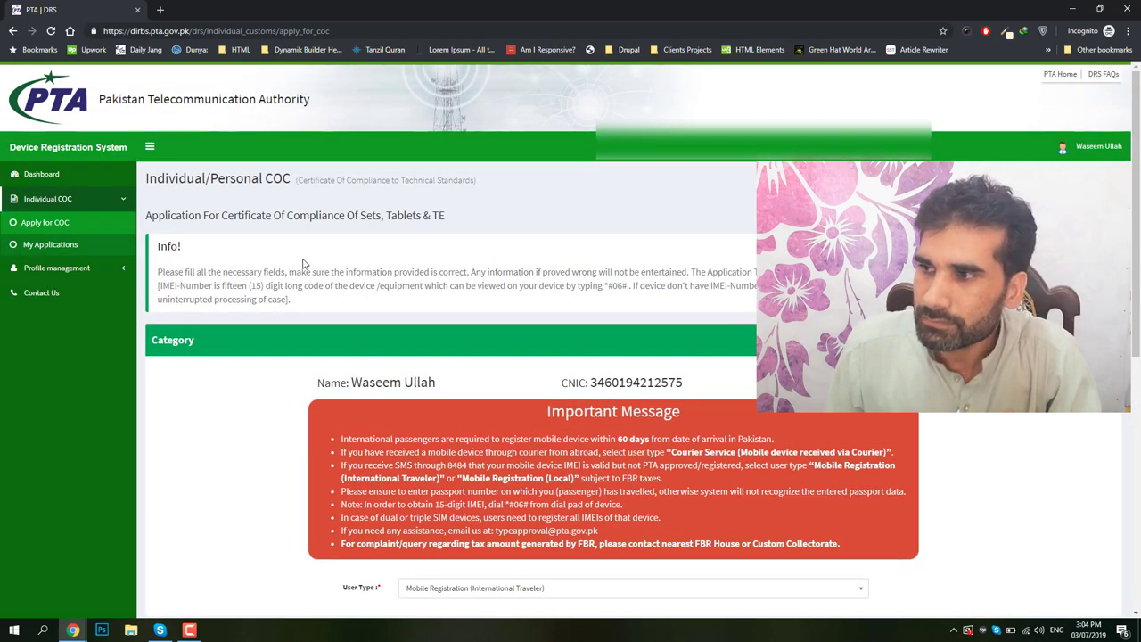
{"action": "left_click", "coordinate": [60, 252]}
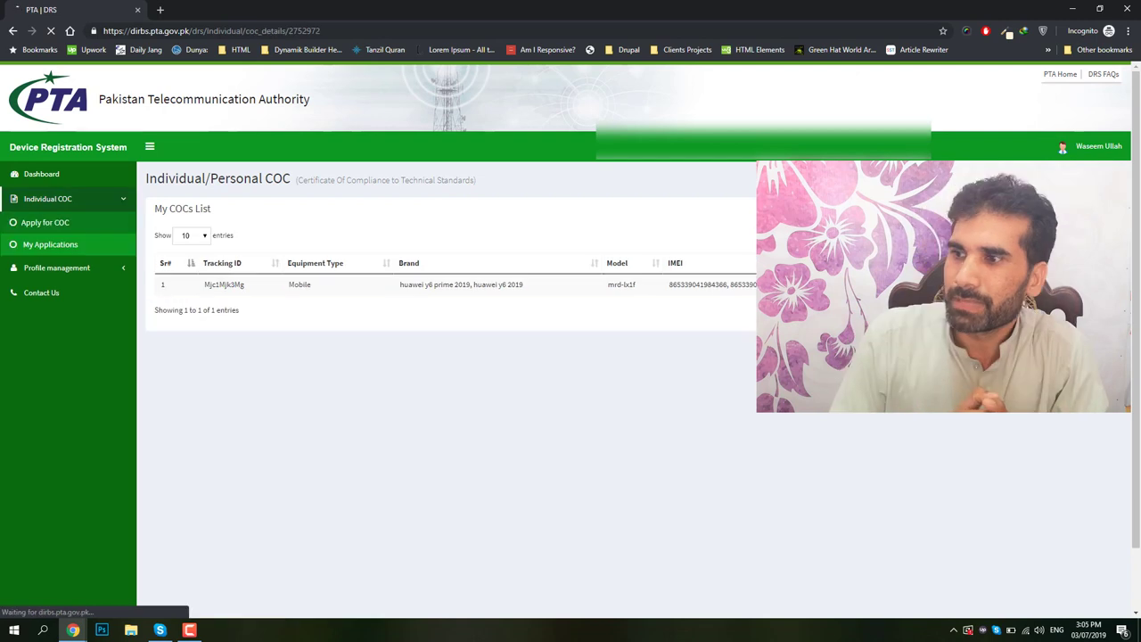
{"action": "left_click", "coordinate": [161, 331]}
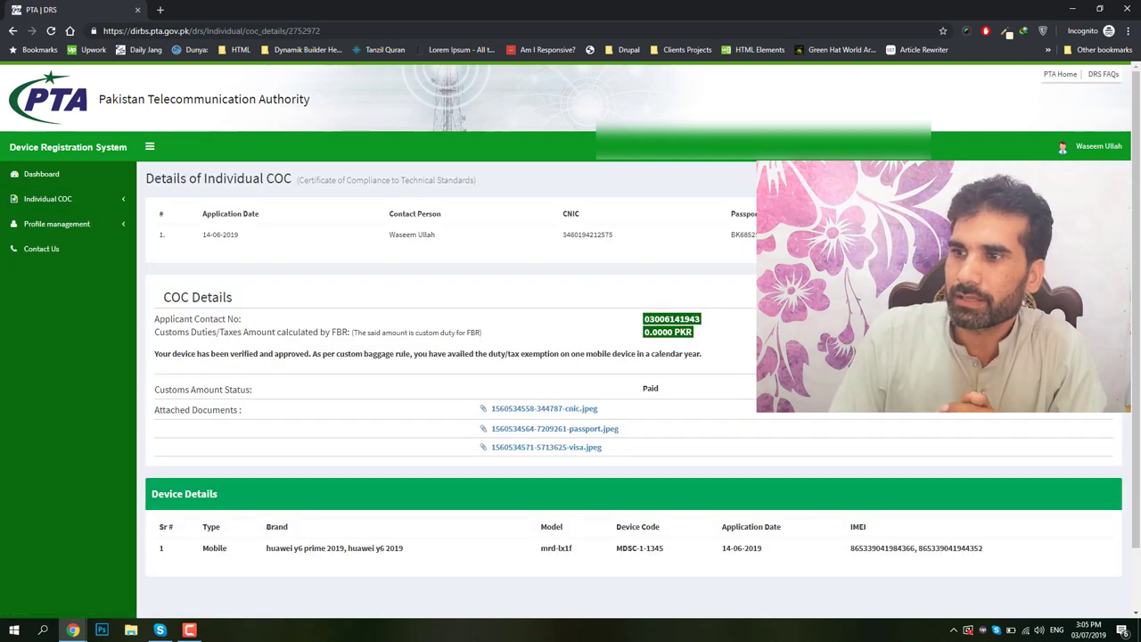